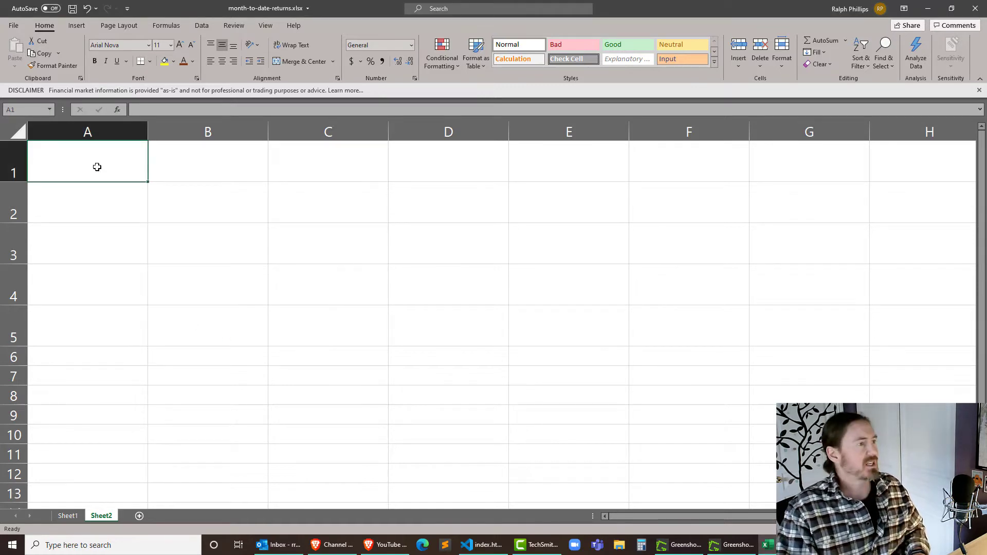
Step: Type the Stock header in A1, then MSFT, TSLA, IBM and GME down column A
{"action": "type", "text": "Stock"}
{"action": "key", "text": "Return"}
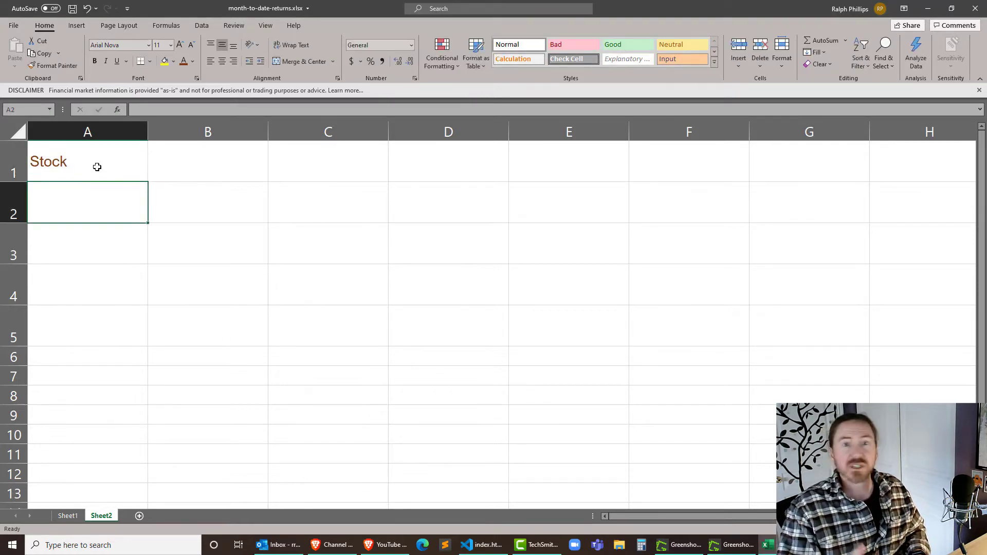
{"action": "type", "text": "MSFT"}
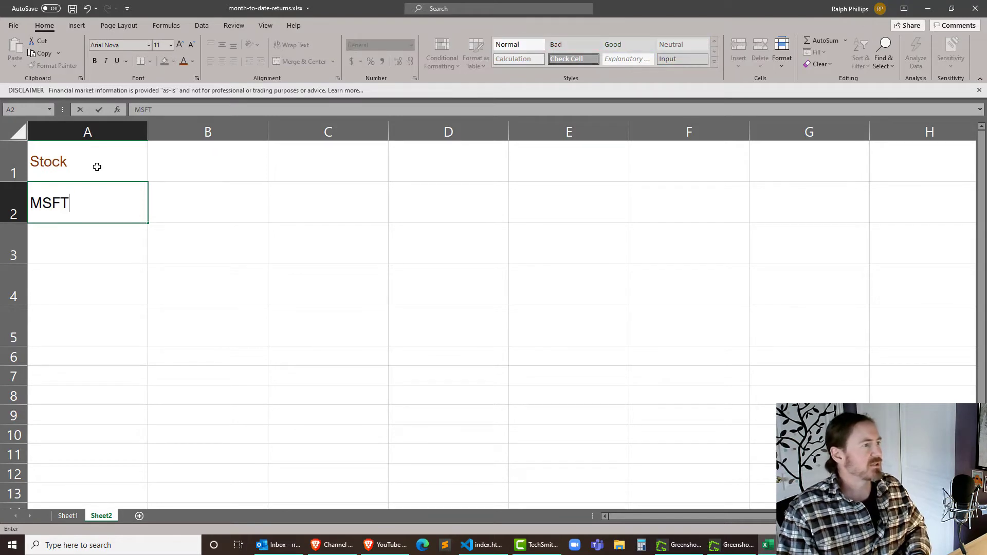
{"action": "key", "text": "Return"}
{"action": "type", "text": "TSLA"}
{"action": "key", "text": "Return"}
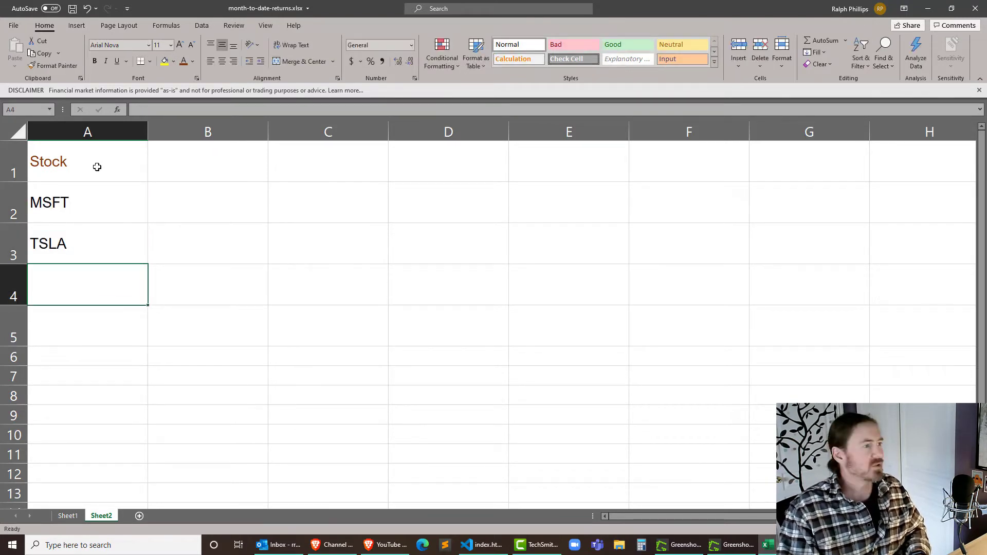
{"action": "type", "text": "IBM"}
{"action": "key", "text": "Return"}
{"action": "type", "text": "GME"}
{"action": "key", "text": "Tab"}
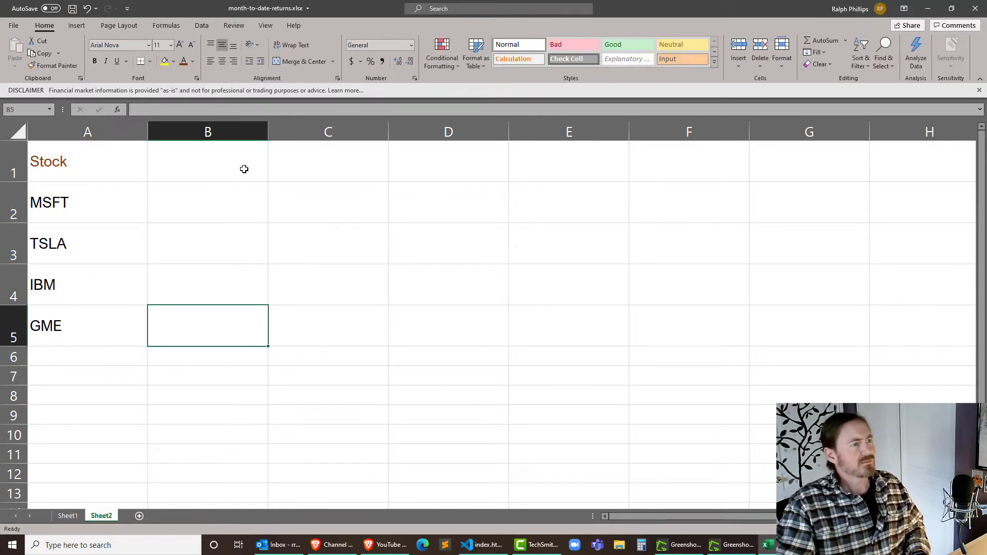
Step: Enter =TODAY() in F1 so it displays 3/10/2021
{"action": "left_click", "coordinate": [246, 169]}
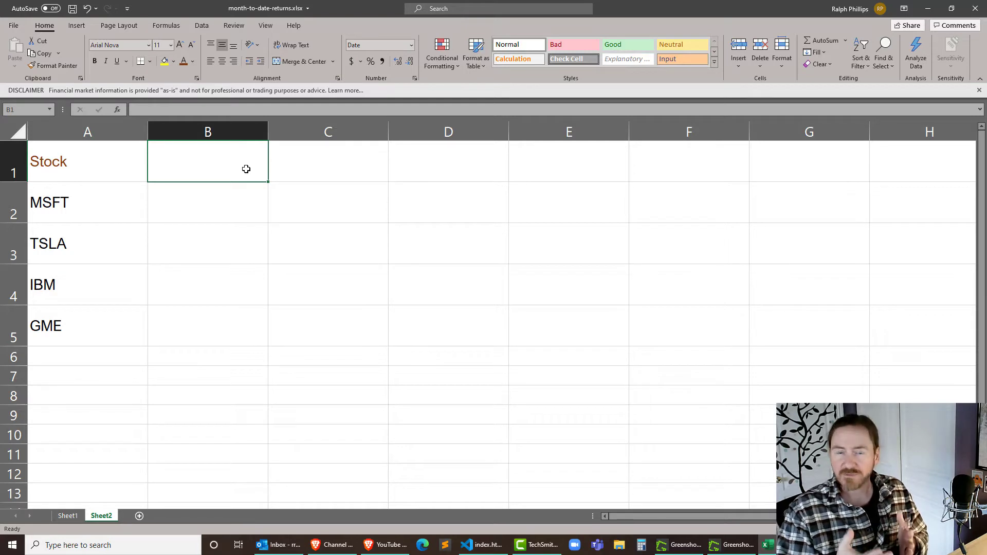
{"action": "left_click", "coordinate": [696, 181]}
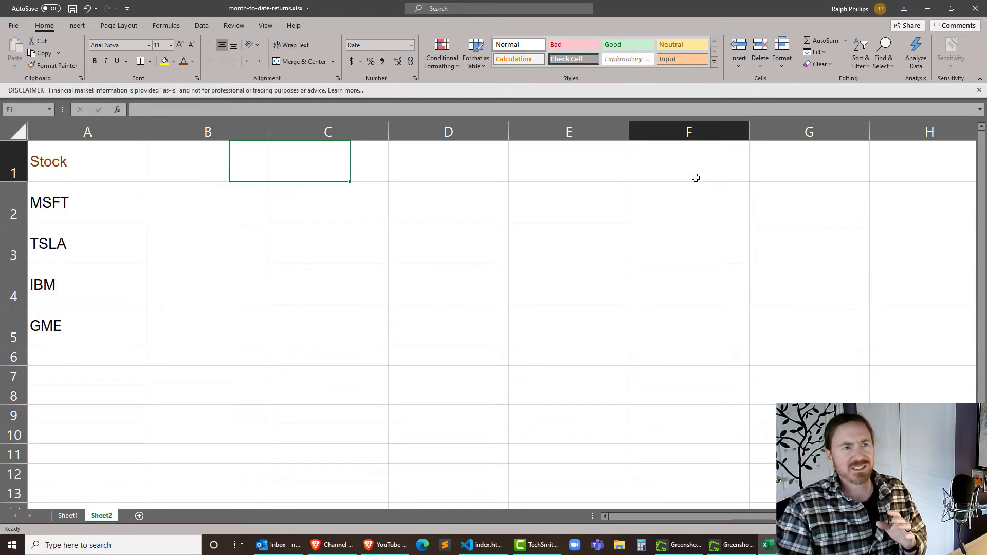
{"action": "type", "text": "=today()"}
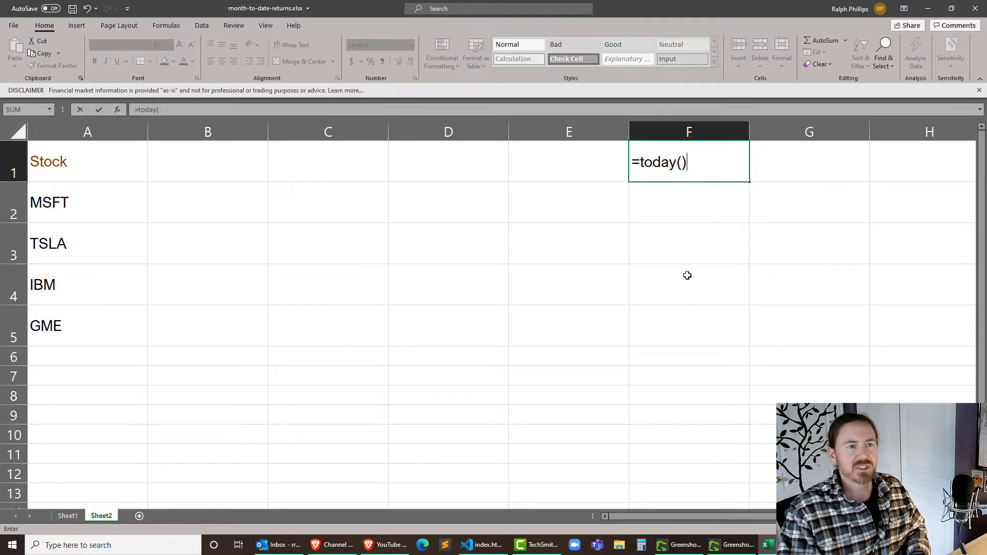
{"action": "key", "text": "Return"}
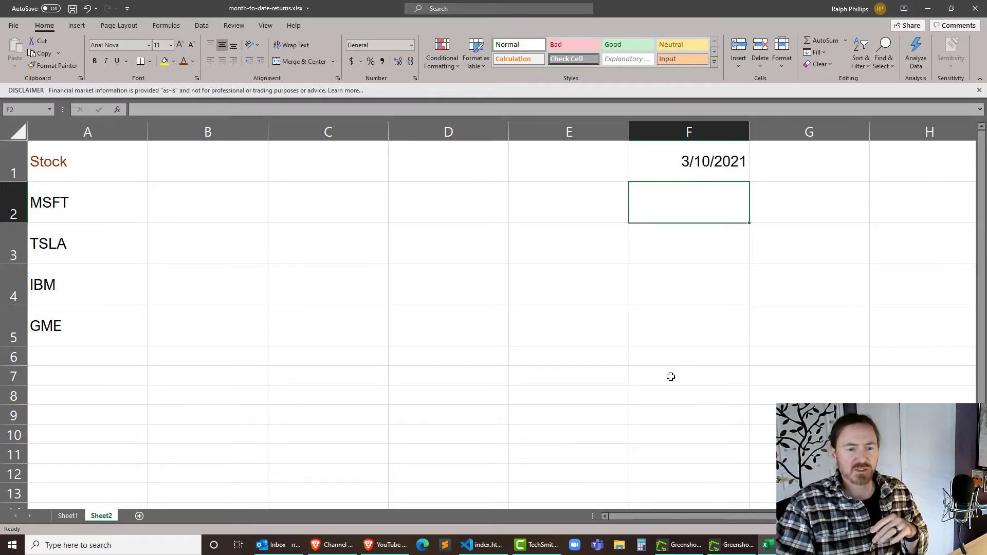
Step: Enter the start date 1/4/2021 in B1
{"action": "left_click", "coordinate": [189, 230]}
{"action": "left_click", "coordinate": [212, 177]}
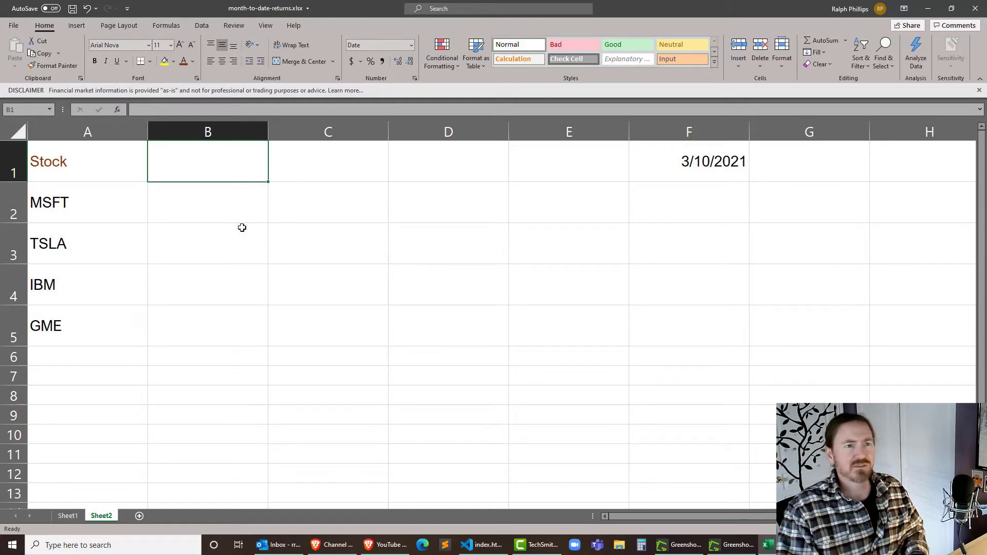
{"action": "type", "text": "1"}
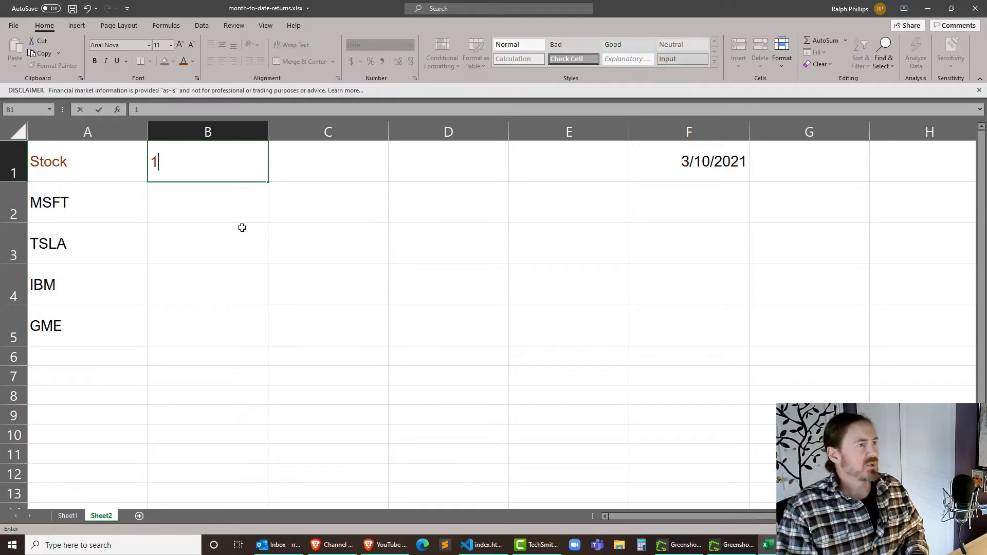
{"action": "type", "text": "/4/2021"}
{"action": "key", "text": "Tab"}
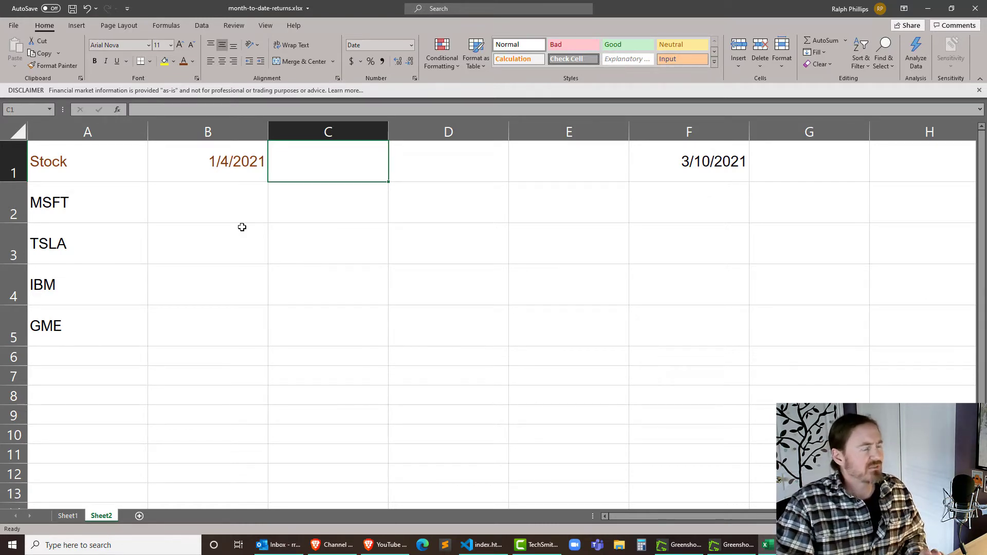
Step: Enter =F1-1 in C1 so it shows 3/9/2021
{"action": "left_click", "coordinate": [322, 216]}
{"action": "left_click", "coordinate": [322, 177]}
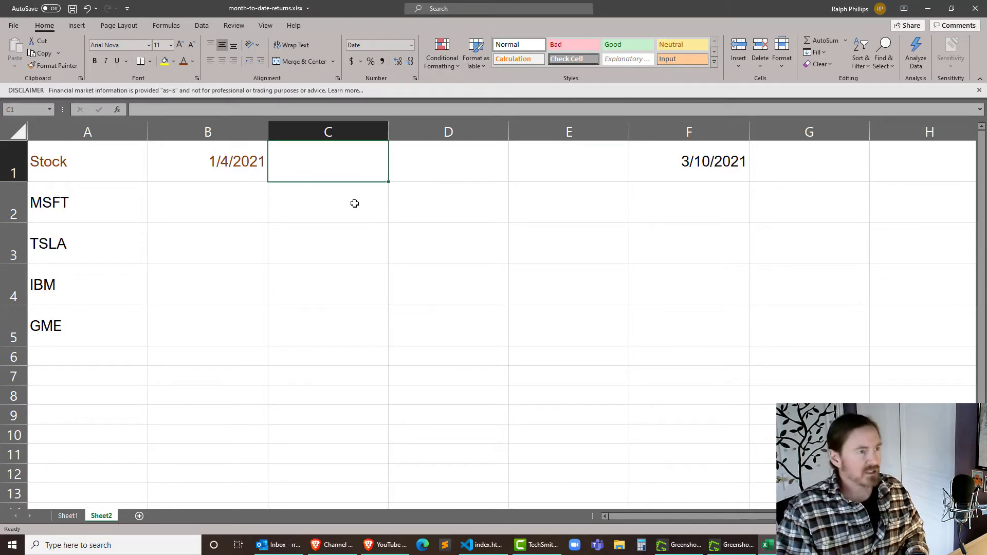
{"action": "type", "text": "="}
{"action": "left_click", "coordinate": [720, 164]}
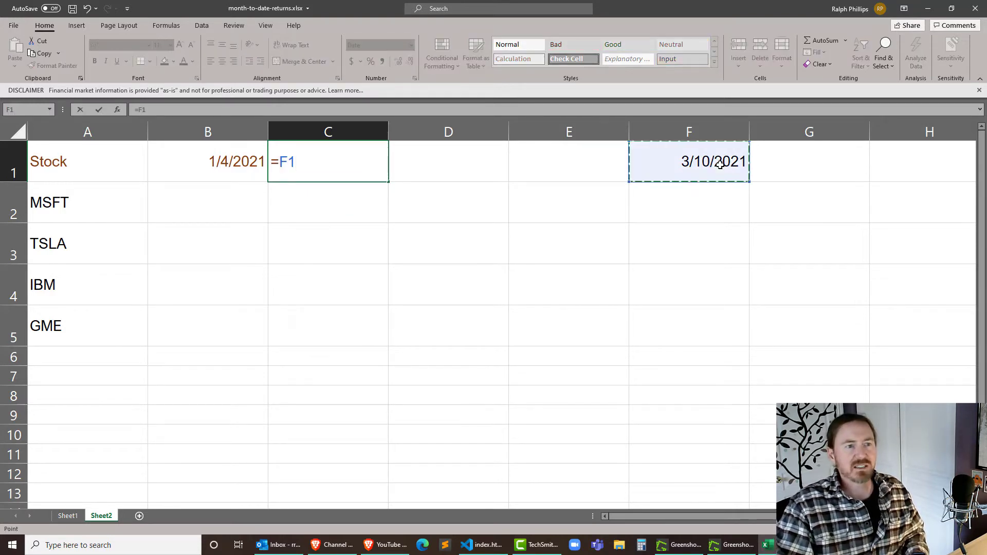
{"action": "type", "text": "-1"}
{"action": "key", "text": "Return"}
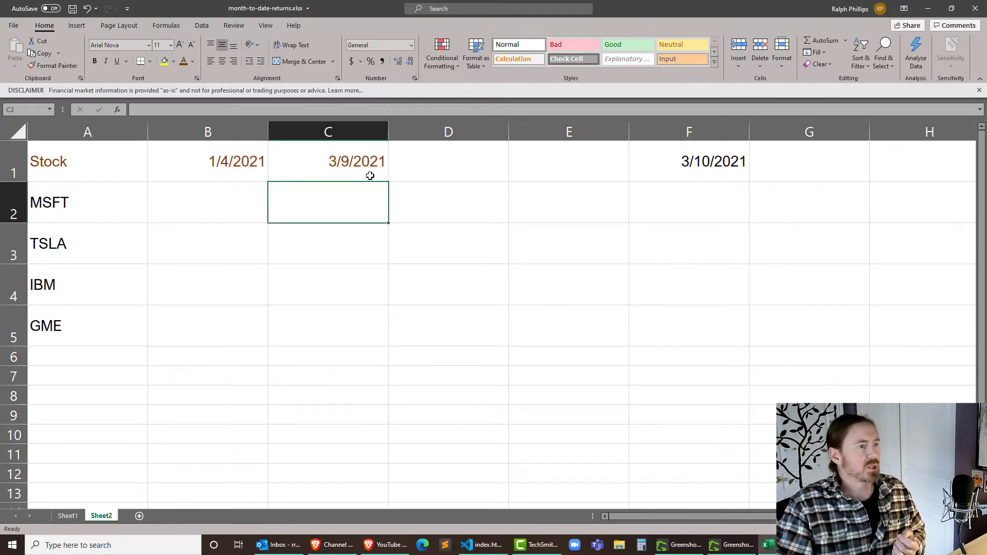
Step: Begin =STOCKHISTORY( in B2 with the column-locked $A2 ticker as the stock argument
{"action": "left_click_drag", "start_coordinate": [232, 270], "coordinate": [229, 242]}
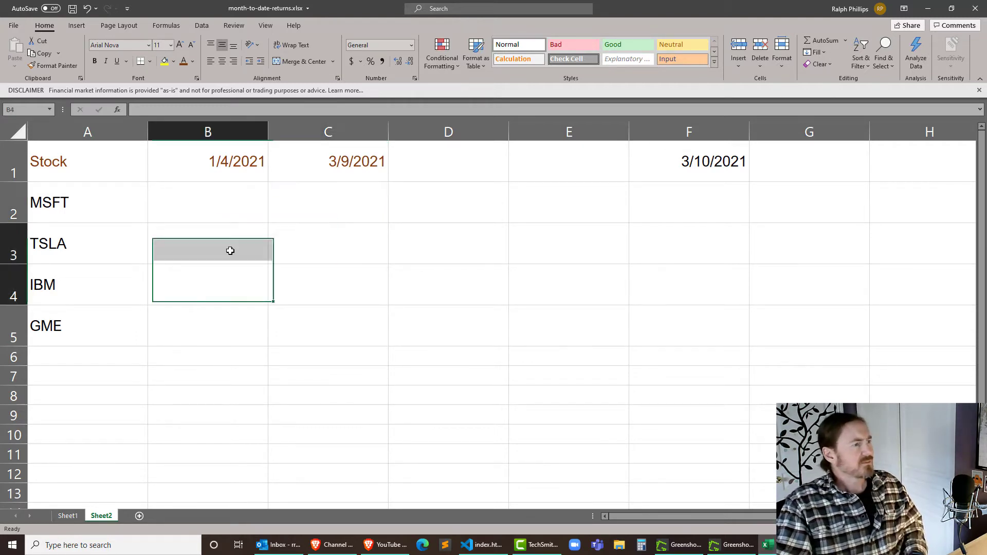
{"action": "left_click", "coordinate": [242, 216]}
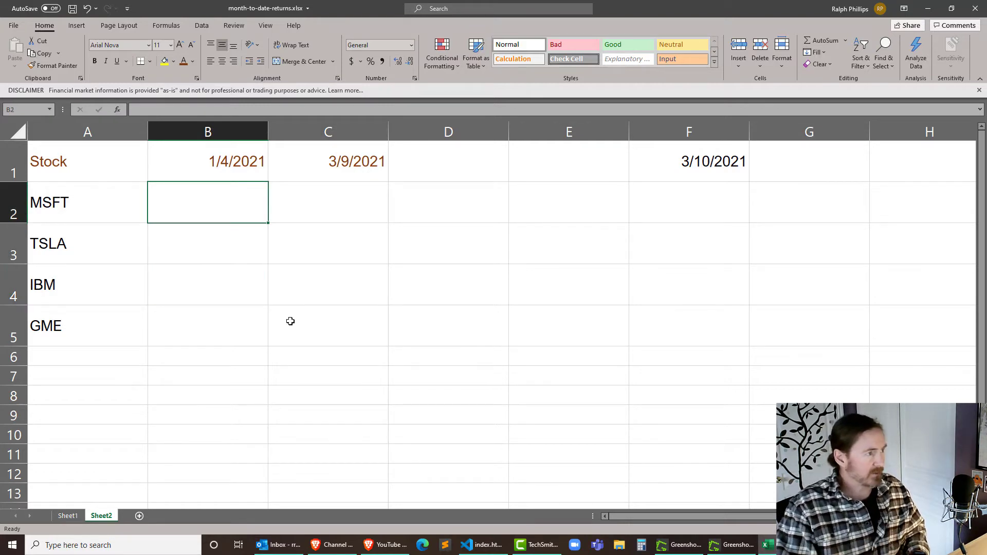
{"action": "type", "text": "="}
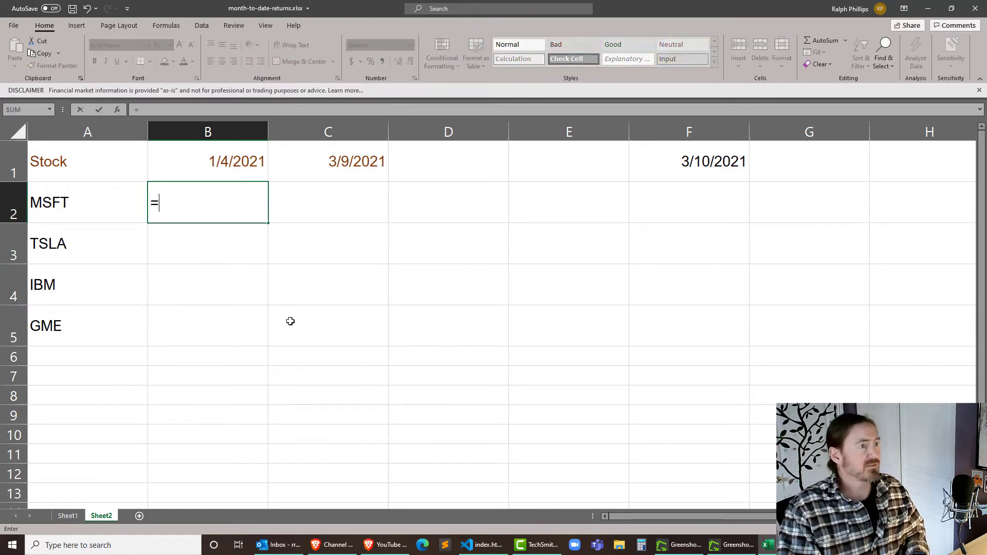
{"action": "type", "text": "stoc"}
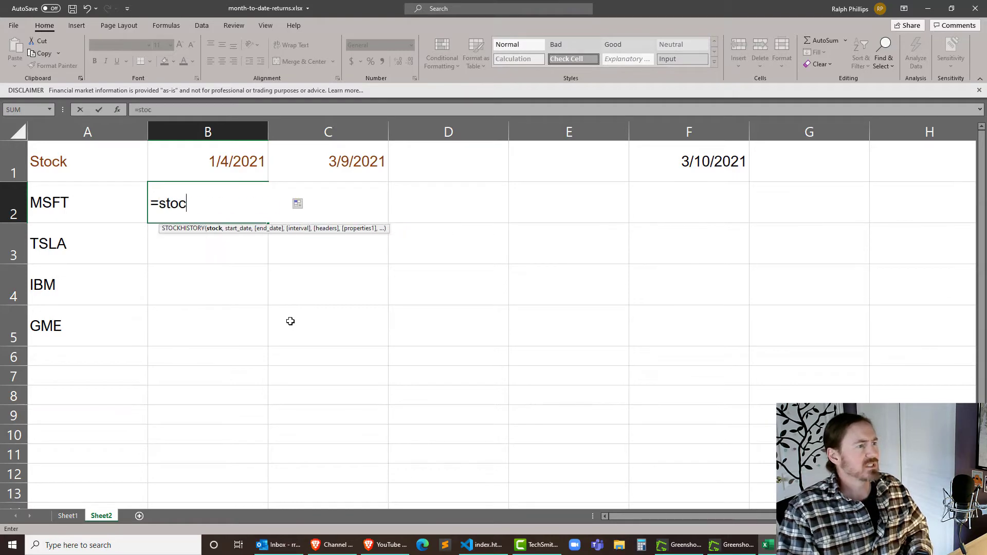
{"action": "key", "text": "Tab"}
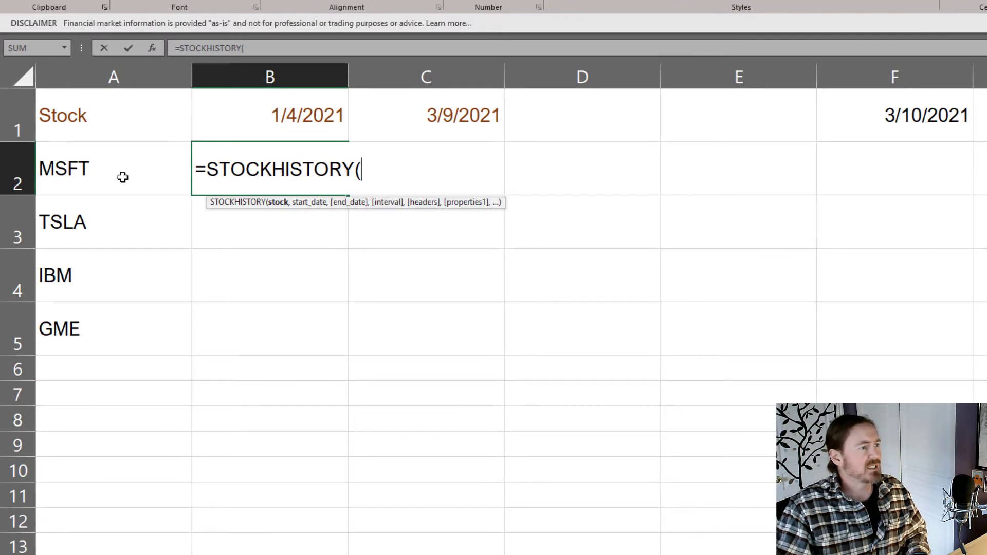
{"action": "left_click", "coordinate": [122, 177]}
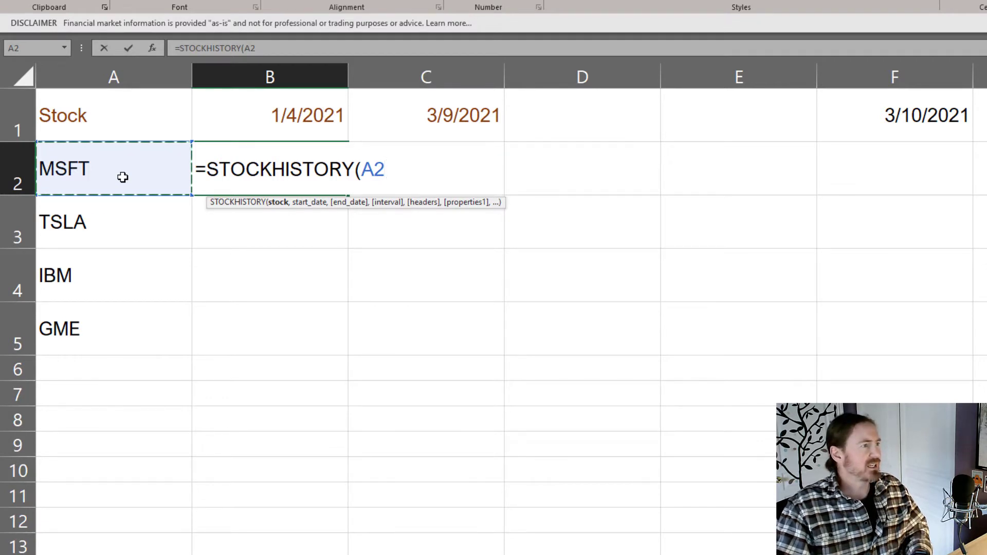
{"action": "key", "text": "F4"}
{"action": "key", "text": "F4"}
{"action": "key", "text": "F4"}
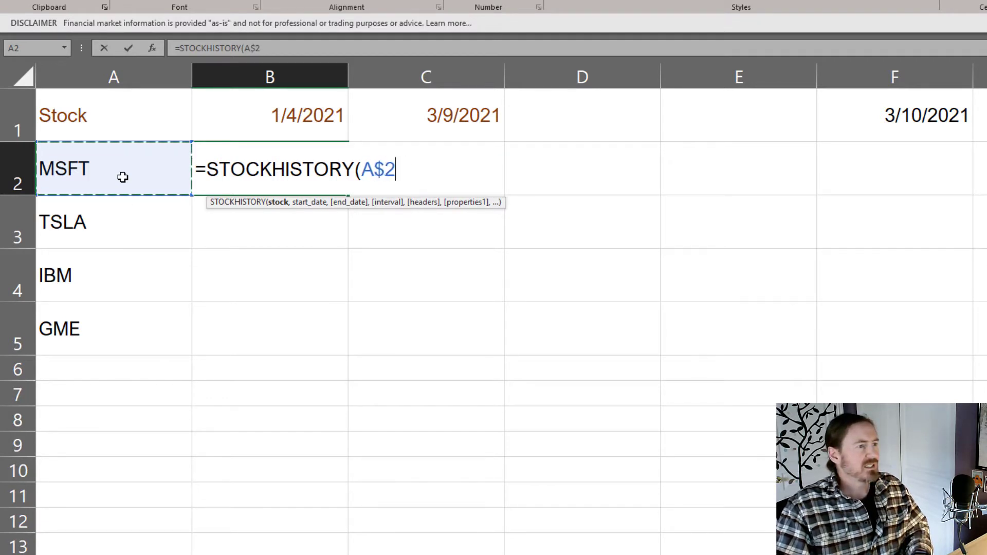
{"action": "key", "text": "F4"}
{"action": "key", "text": "F4"}
{"action": "key", "text": "F4"}
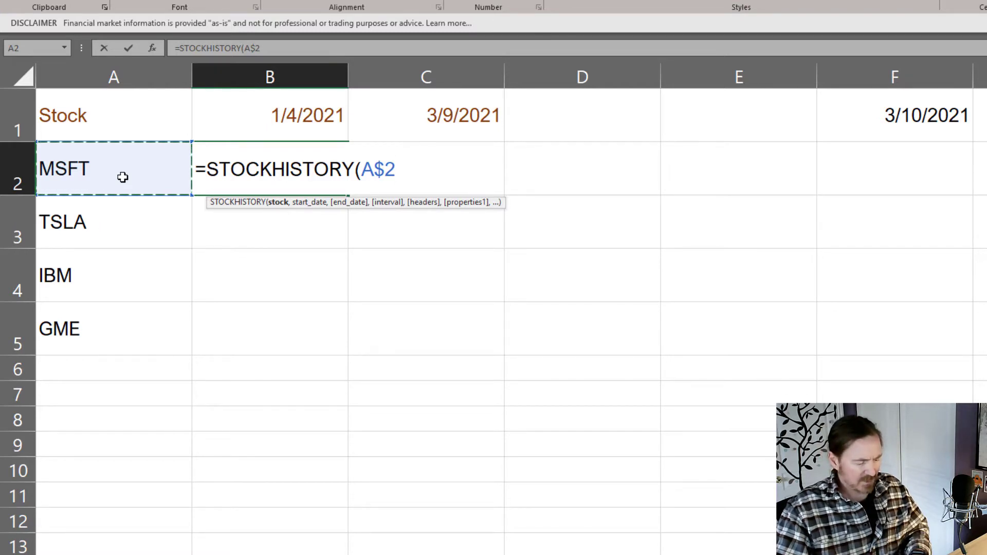
{"action": "key", "text": "F4"}
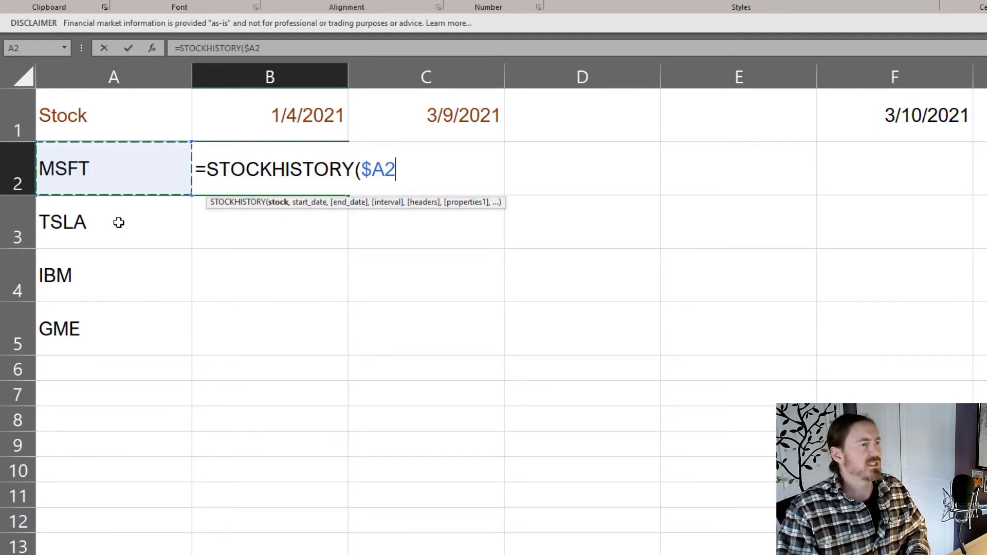
{"action": "type", "text": ","}
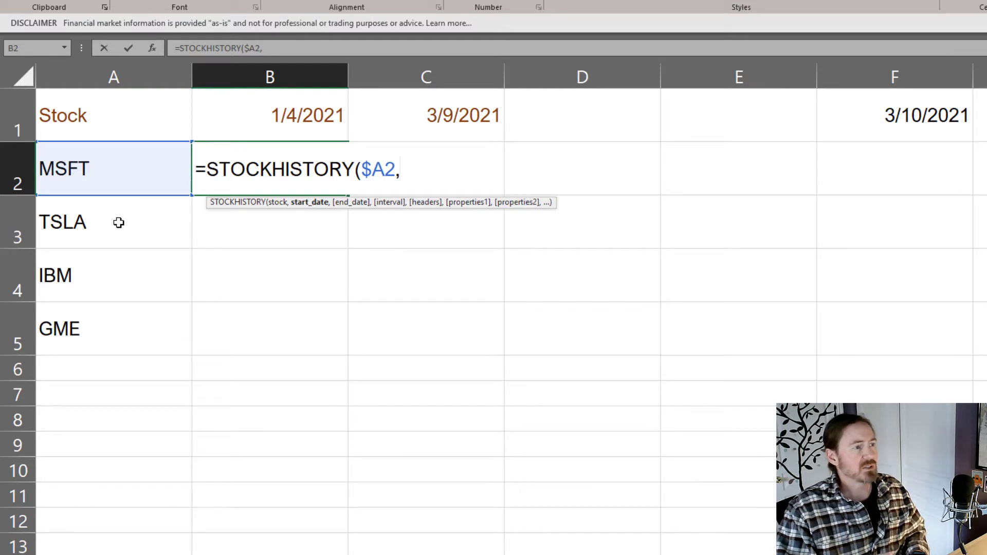
Step: Complete B2 as =STOCKHISTORY($A2,B$1,,0,0,1), returning MSFT's $217.69 close
{"action": "left_click", "coordinate": [274, 119]}
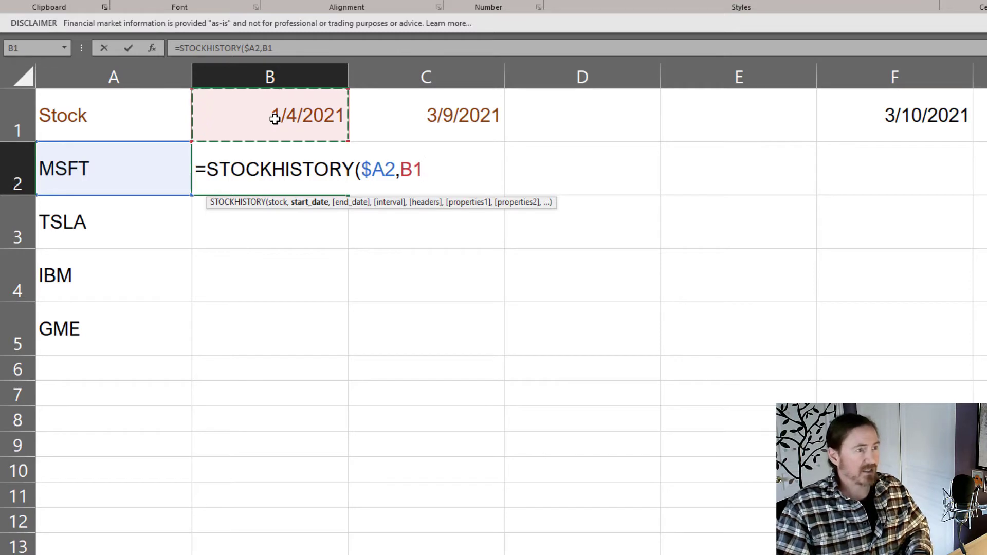
{"action": "key", "text": "F4"}
{"action": "key", "text": "F4"}
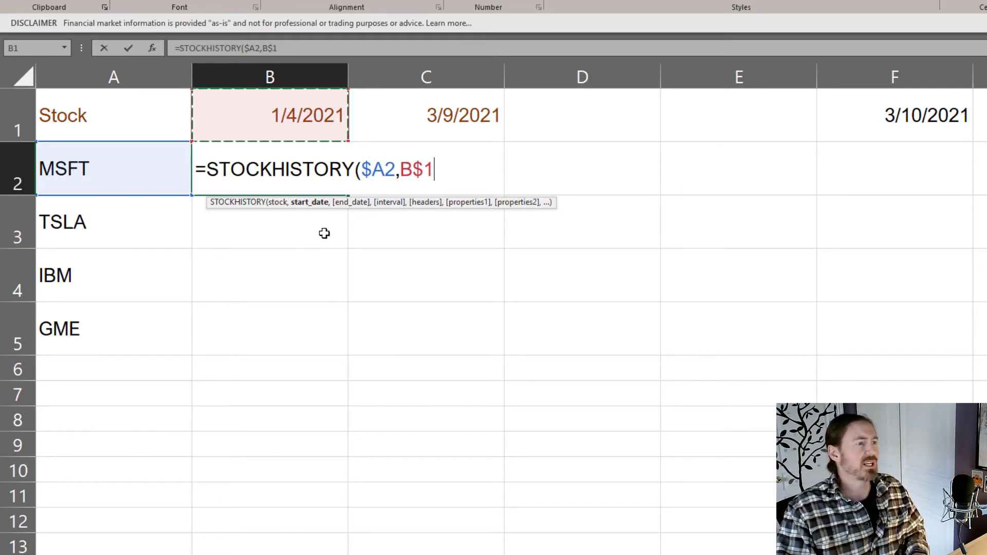
{"action": "type", "text": ","}
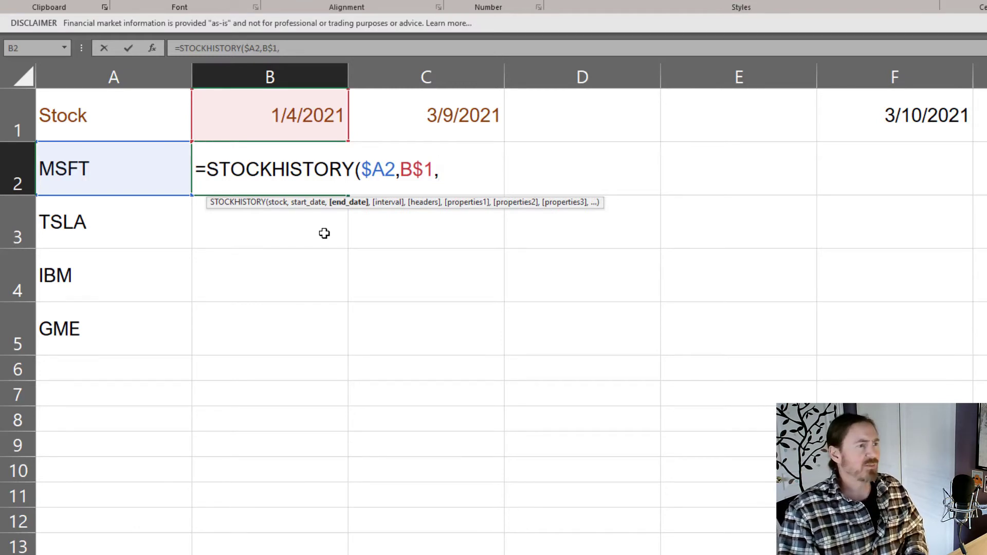
{"action": "type", "text": ","}
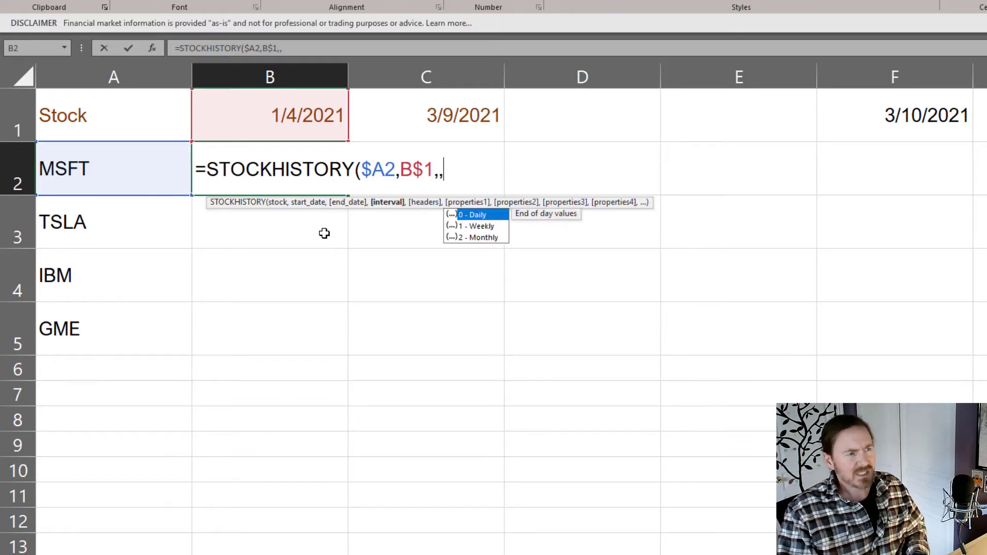
{"action": "type", "text": "0"}
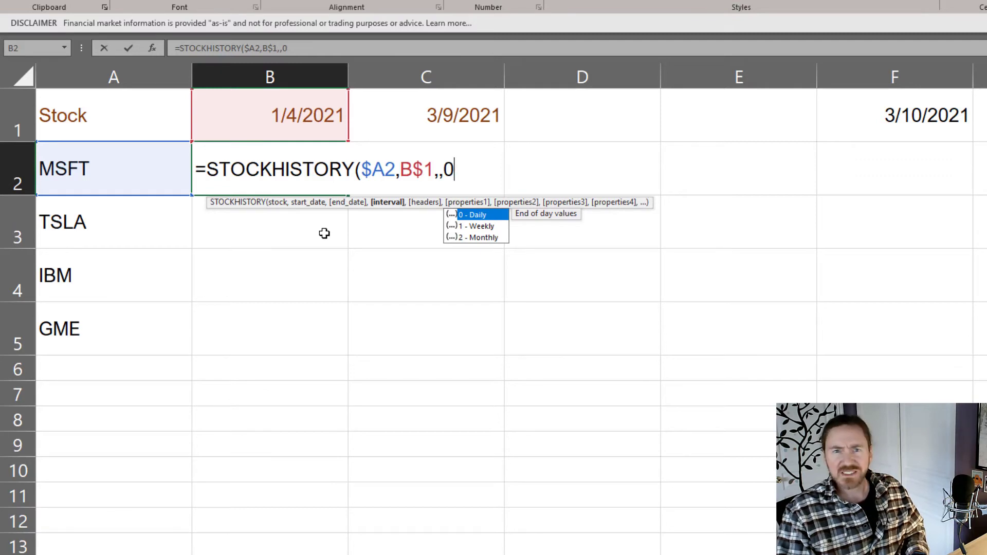
{"action": "type", "text": ","}
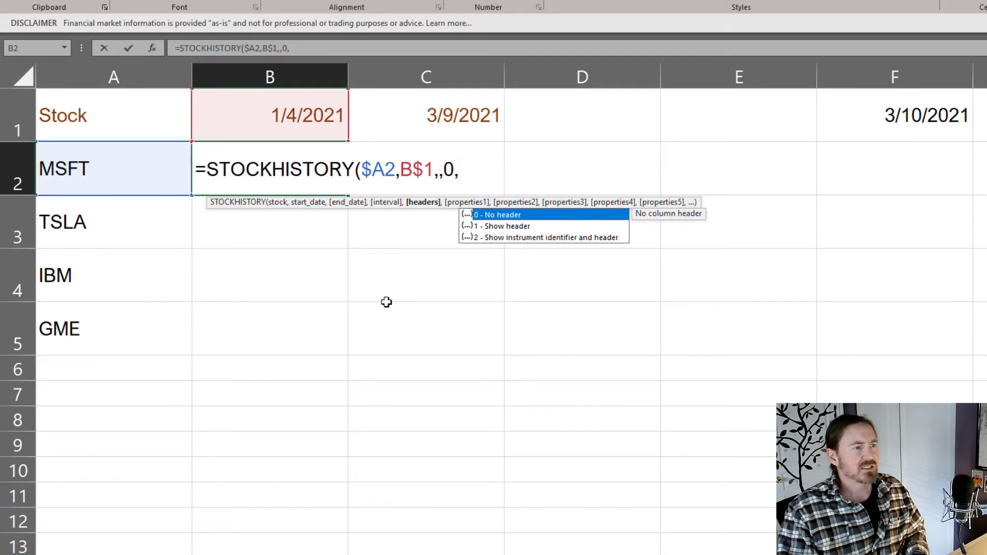
{"action": "type", "text": "0"}
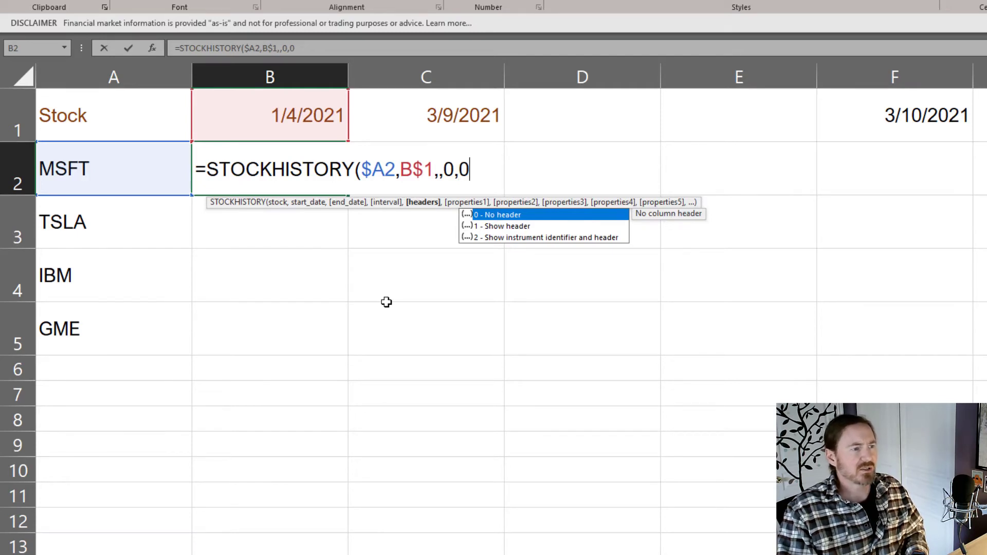
{"action": "type", "text": ",1"}
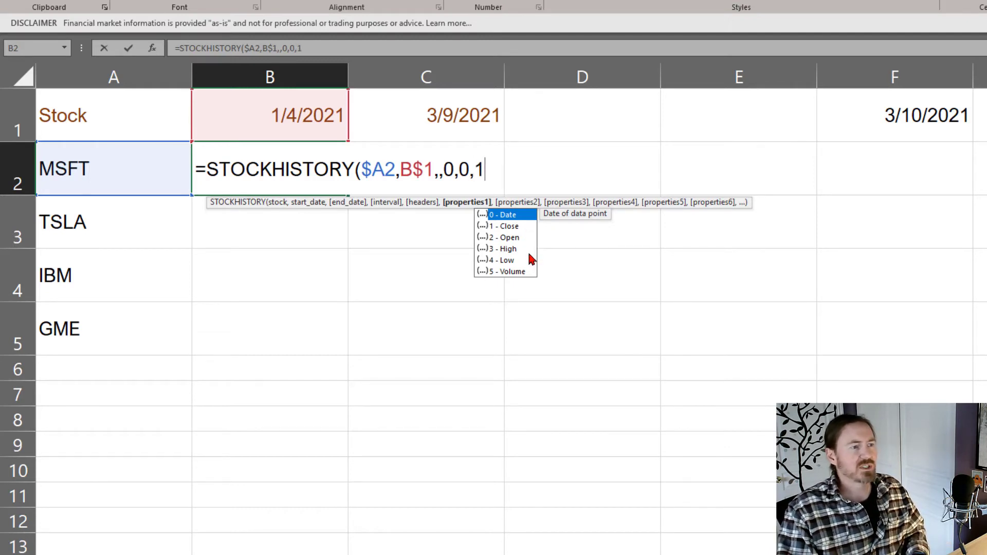
{"action": "type", "text": ")"}
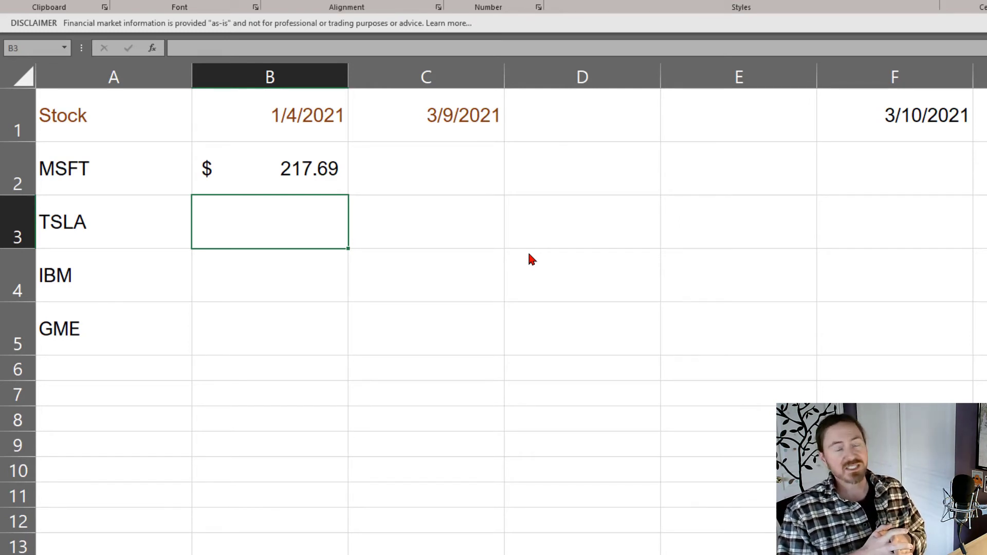
Step: Fill B2's price formula down to B5 and across into column C
{"action": "left_click", "coordinate": [322, 177]}
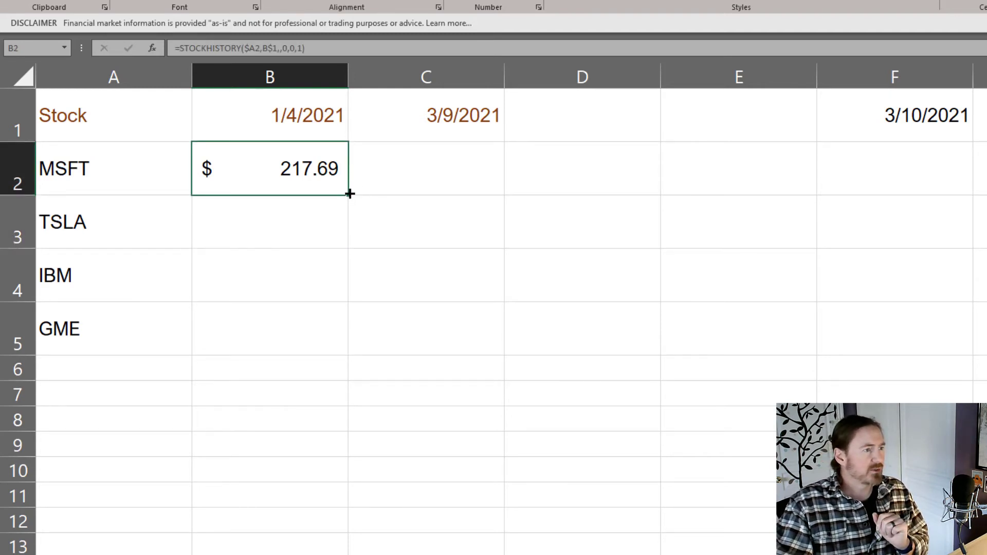
{"action": "left_click_drag", "start_coordinate": [349, 200], "coordinate": [348, 349]}
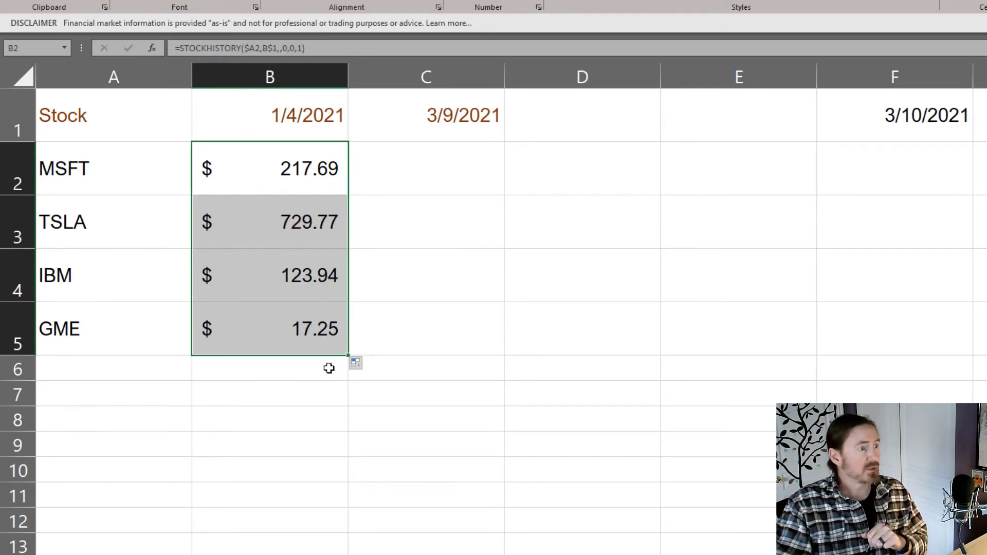
{"action": "left_click_drag", "start_coordinate": [349, 356], "coordinate": [468, 358]}
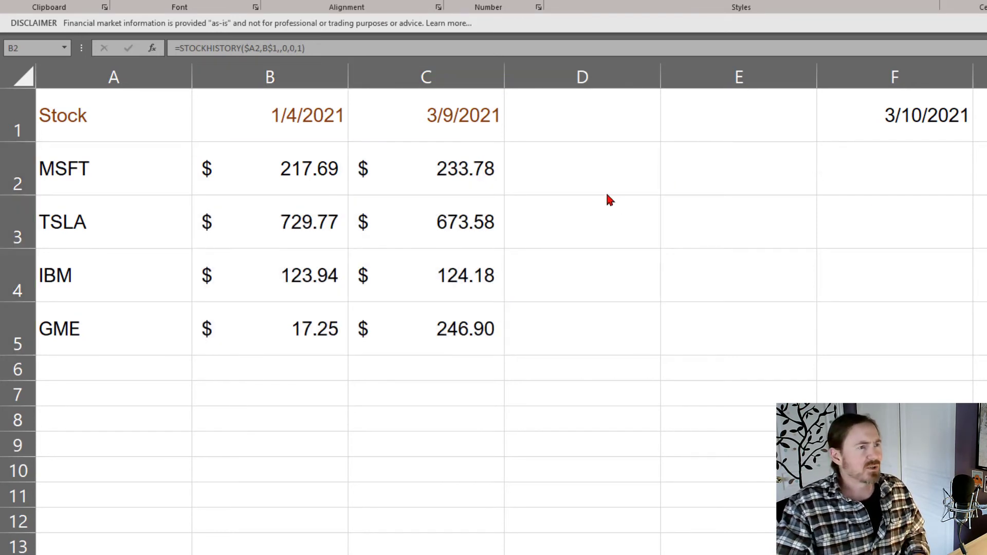
{"action": "left_click", "coordinate": [621, 132]}
Step: Add the YTD Returns header in D1 and enter =(C2-B2)/B2 in D2
{"action": "type", "text": "YTD Returns"}
{"action": "key", "text": "Return"}
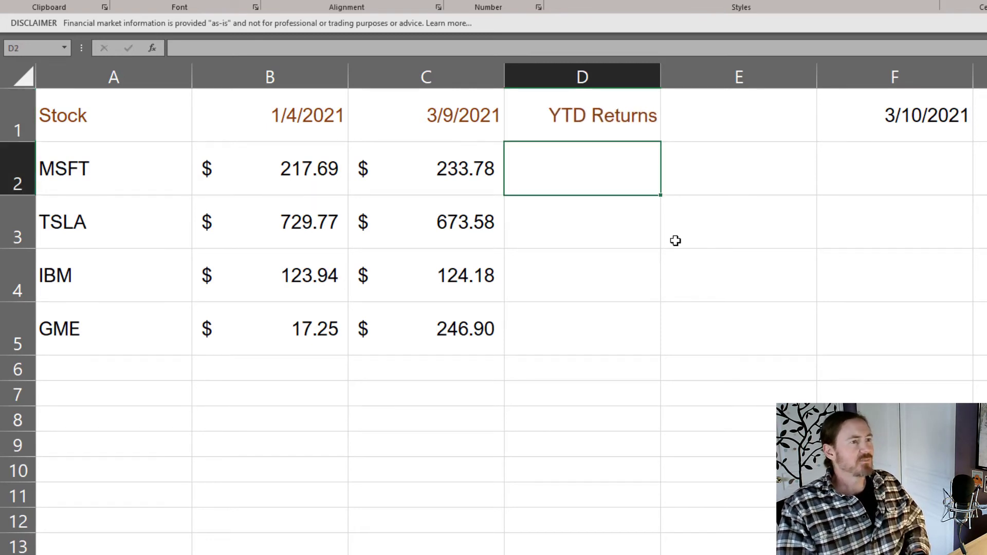
{"action": "type", "text": "="}
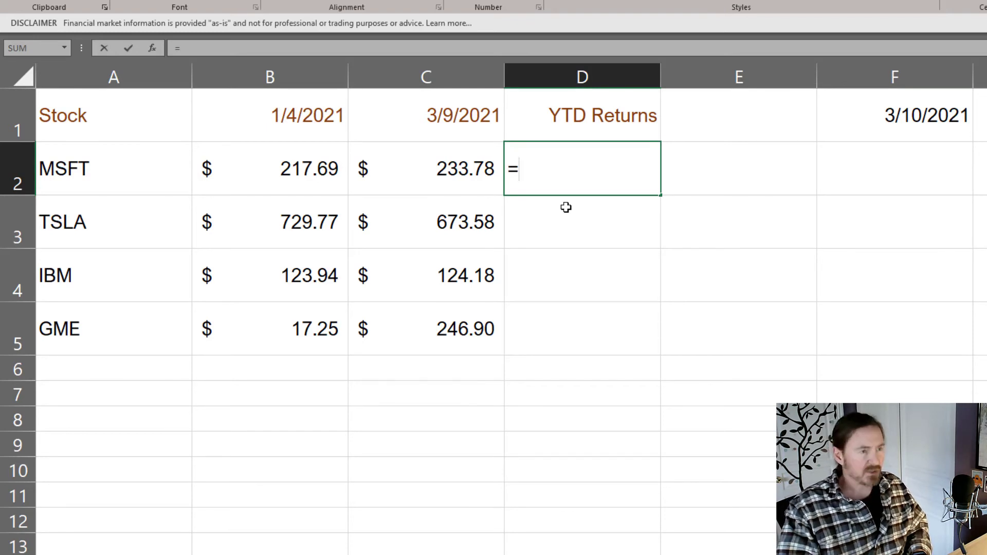
{"action": "type", "text": "("}
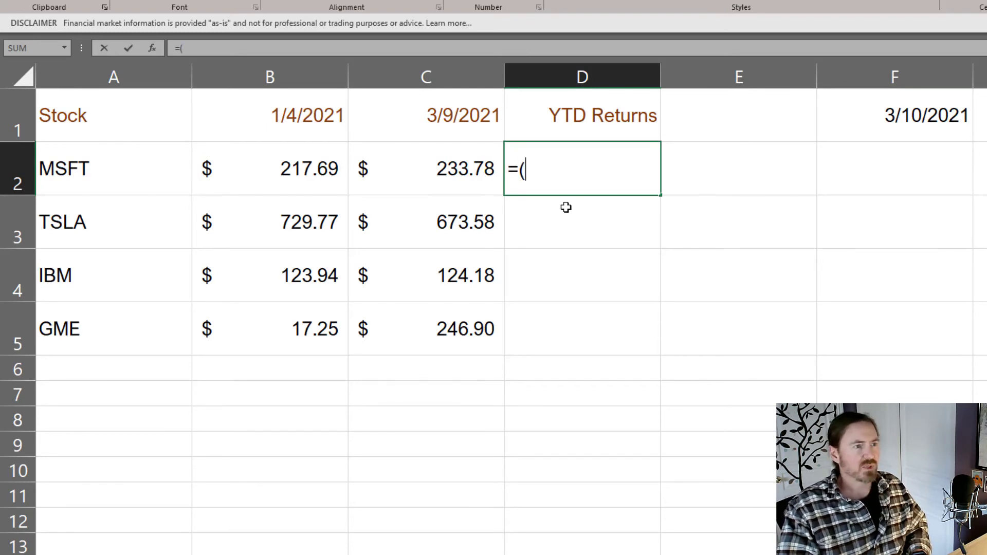
{"action": "left_click", "coordinate": [454, 171]}
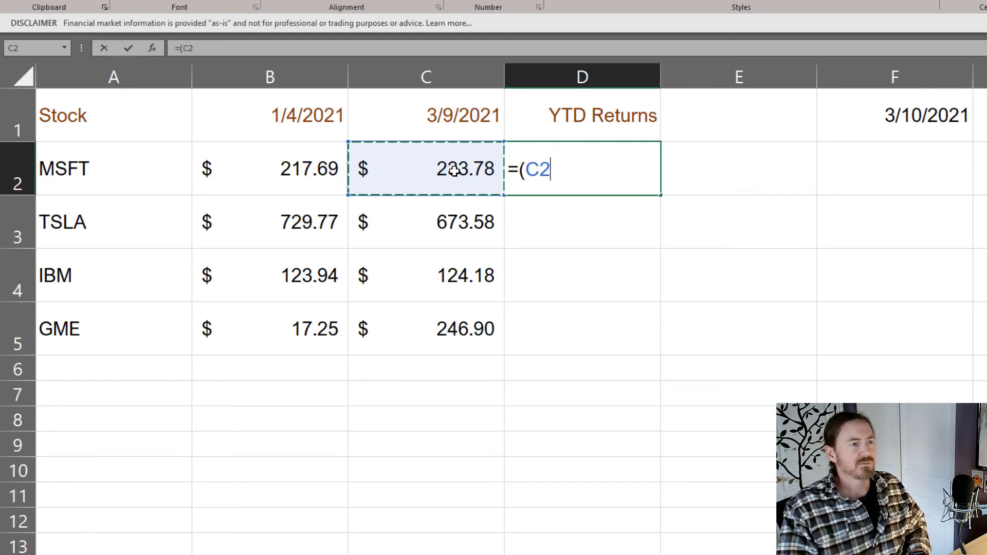
{"action": "type", "text": "-"}
{"action": "left_click", "coordinate": [299, 175]}
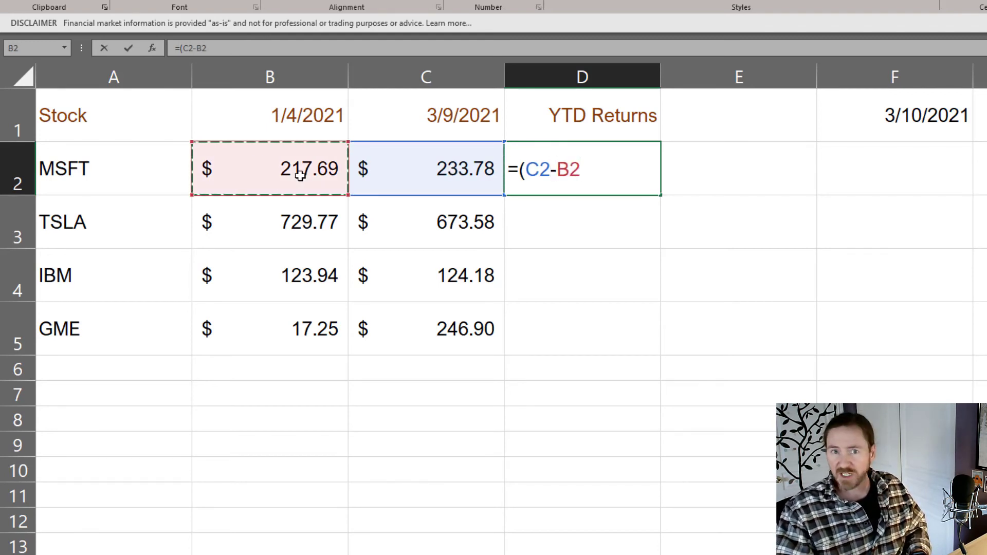
{"action": "type", "text": ")"}
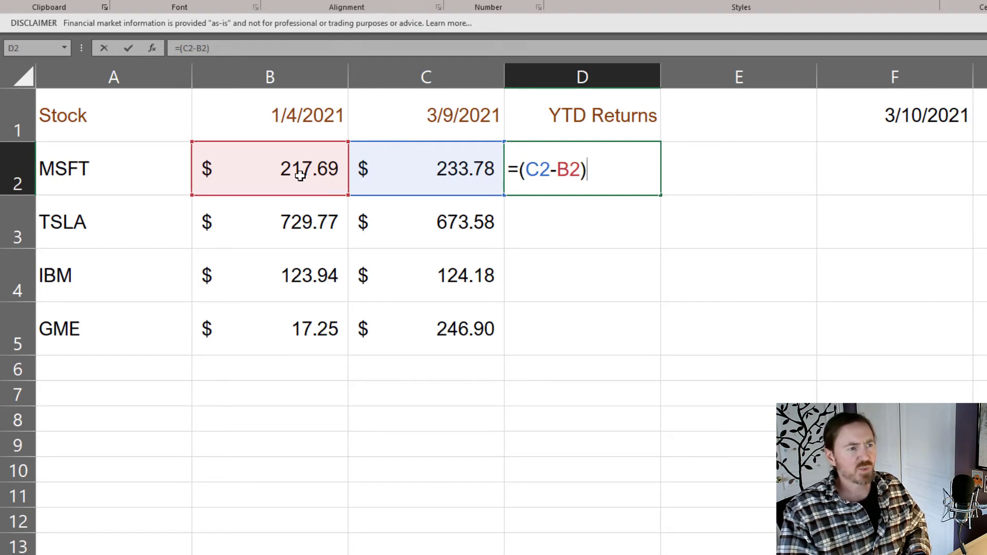
{"action": "type", "text": "/"}
{"action": "left_click", "coordinate": [300, 174]}
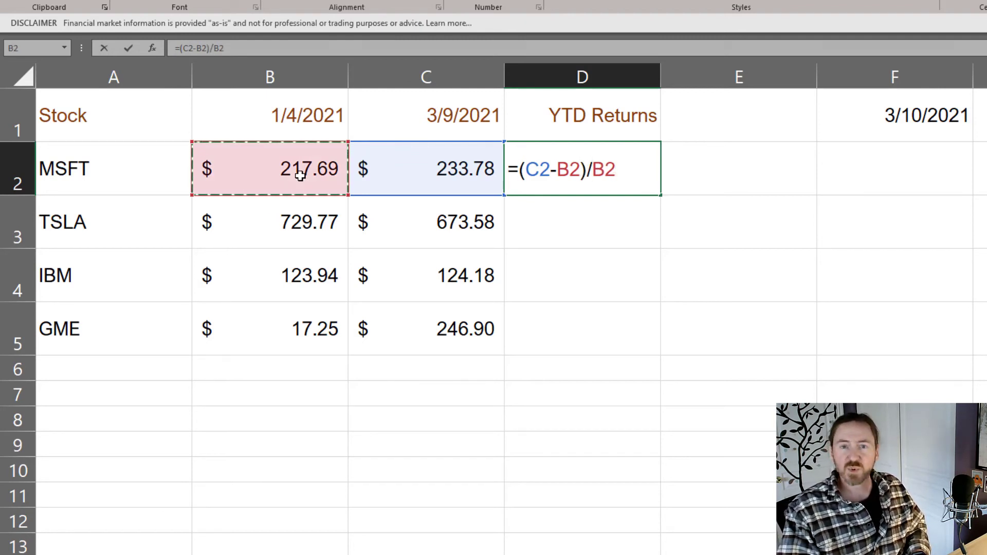
{"action": "key", "text": "Return"}
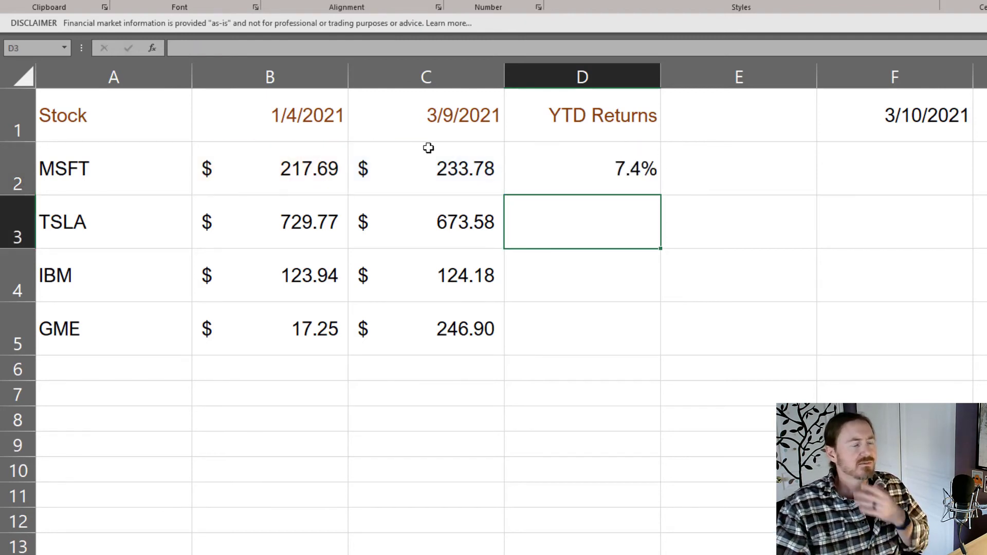
Step: Format D2 as a percentage with one decimal place, showing 7.4%
{"action": "left_click", "coordinate": [587, 166]}
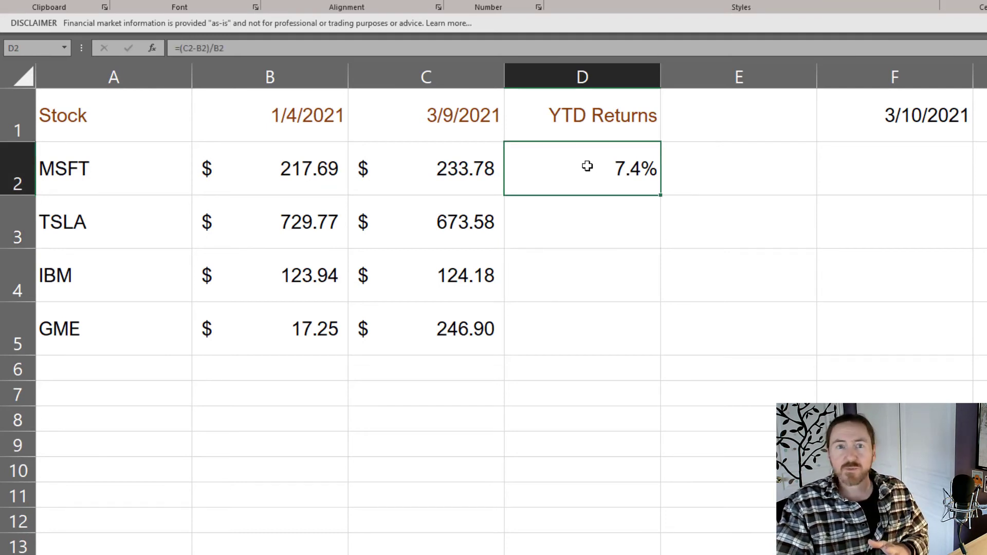
{"action": "left_click", "coordinate": [512, 2]}
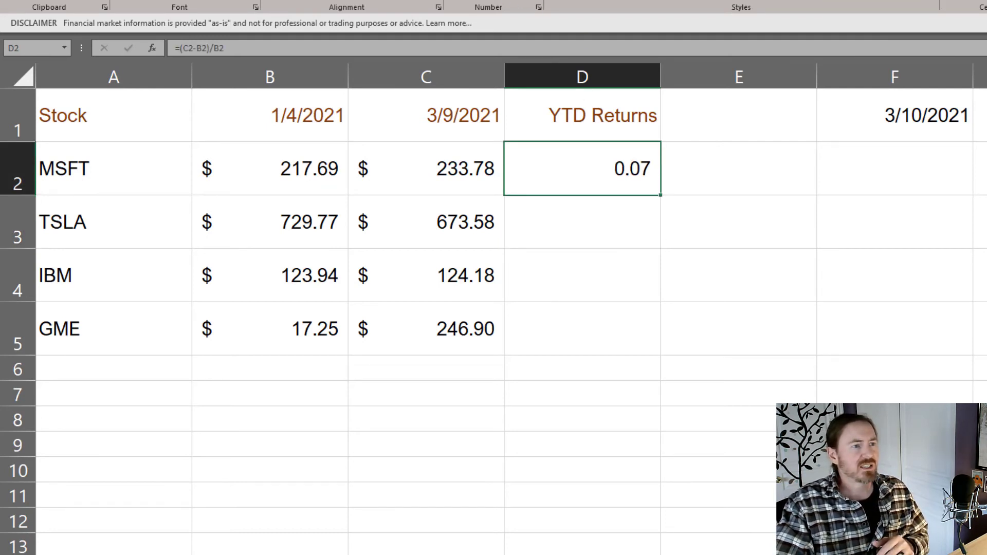
{"action": "left_click", "coordinate": [511, 1]}
{"action": "left_click", "coordinate": [511, 1]}
{"action": "left_click", "coordinate": [512, 2]}
{"action": "left_click", "coordinate": [511, 1]}
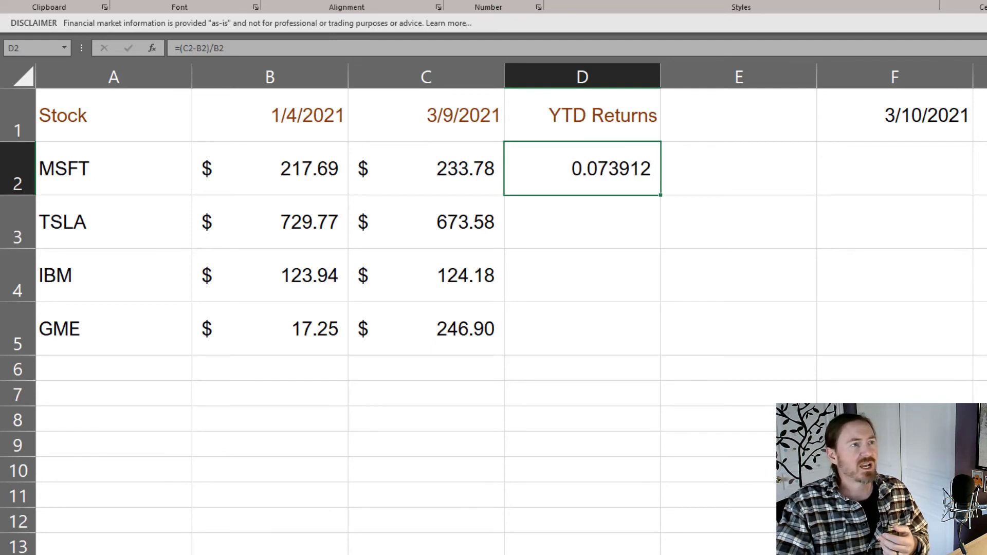
{"action": "left_click", "coordinate": [530, 1]}
{"action": "left_click", "coordinate": [511, 1]}
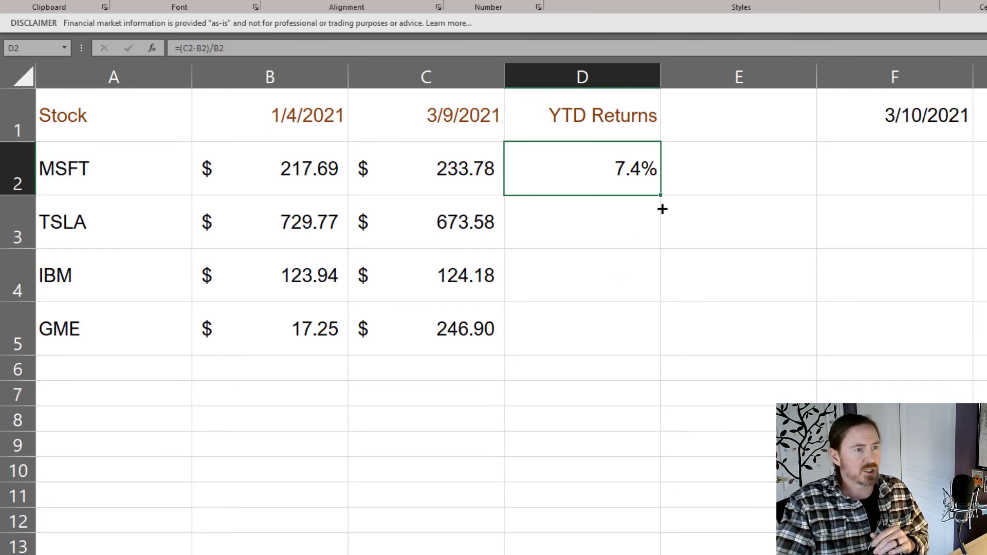
Step: Fill D2's return formula down to D5 and check the IBM and GME formulas
{"action": "left_click_drag", "start_coordinate": [663, 215], "coordinate": [663, 348]}
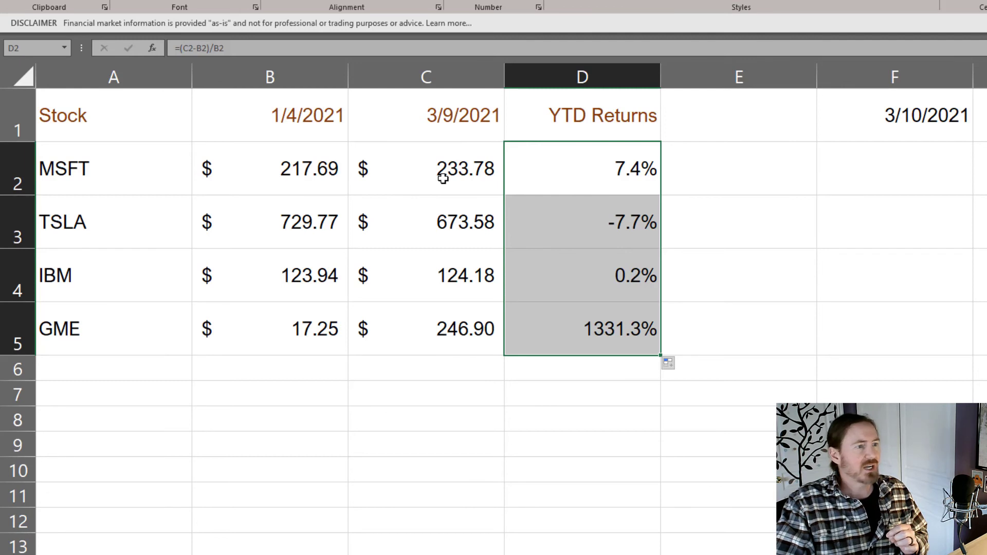
{"action": "left_click", "coordinate": [568, 178]}
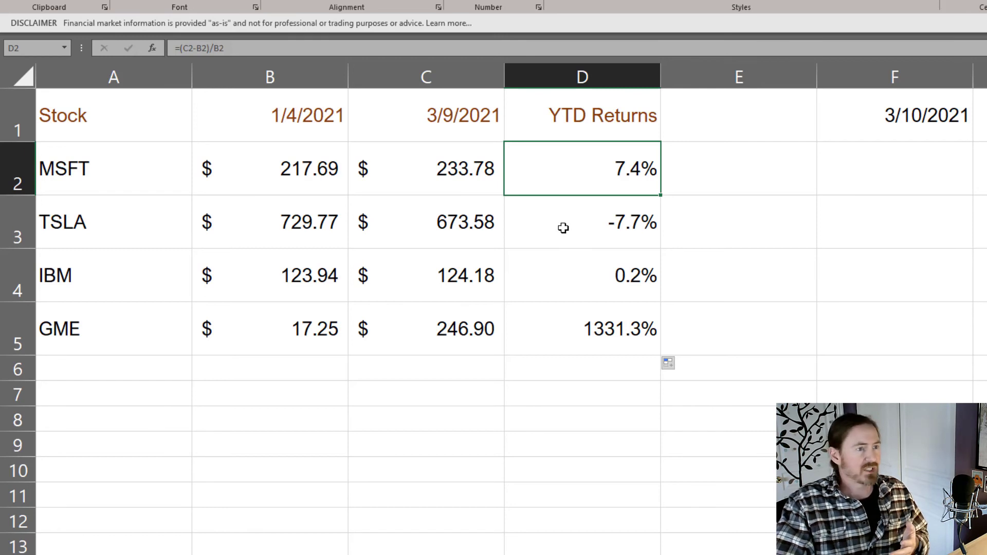
{"action": "left_click", "coordinate": [561, 287]}
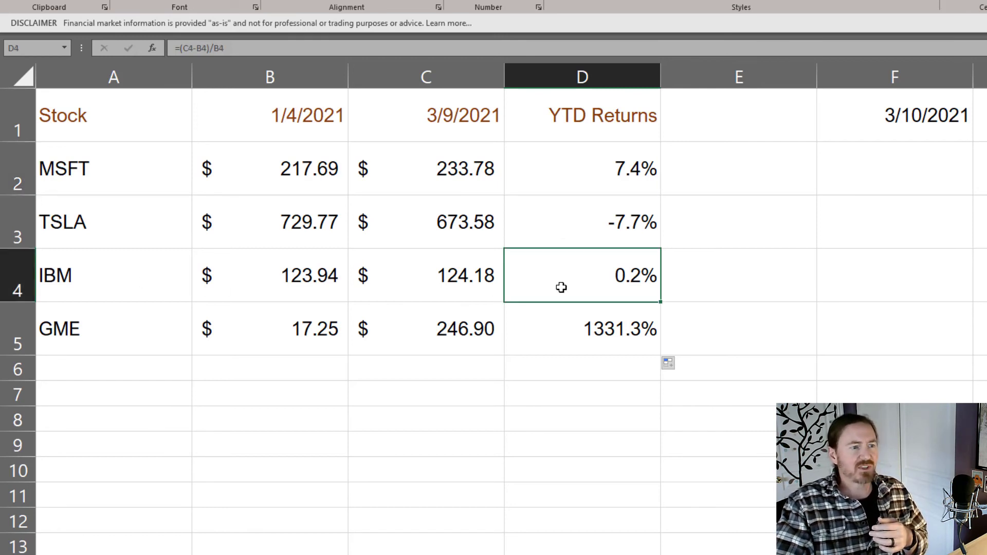
{"action": "left_click", "coordinate": [123, 340]}
{"action": "left_click", "coordinate": [556, 338]}
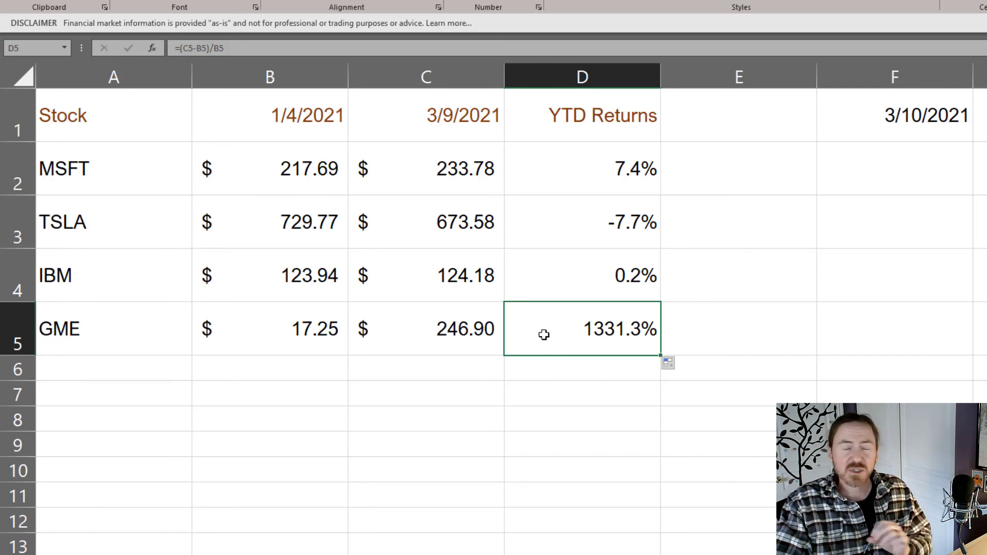
{"action": "double_click", "coordinate": [580, 173]}
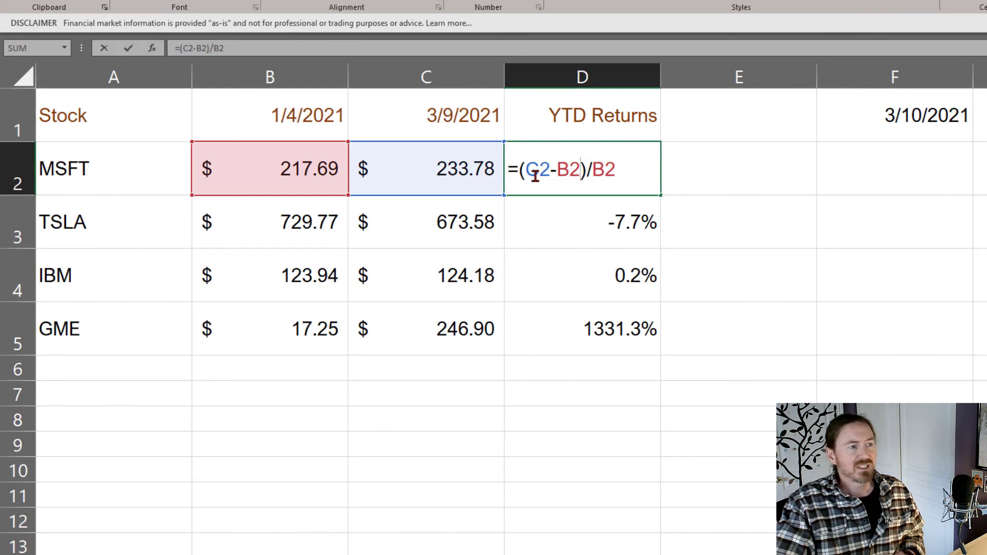
{"action": "left_click", "coordinate": [592, 192]}
{"action": "key", "text": "Return"}
{"action": "double_click", "coordinate": [330, 177]}
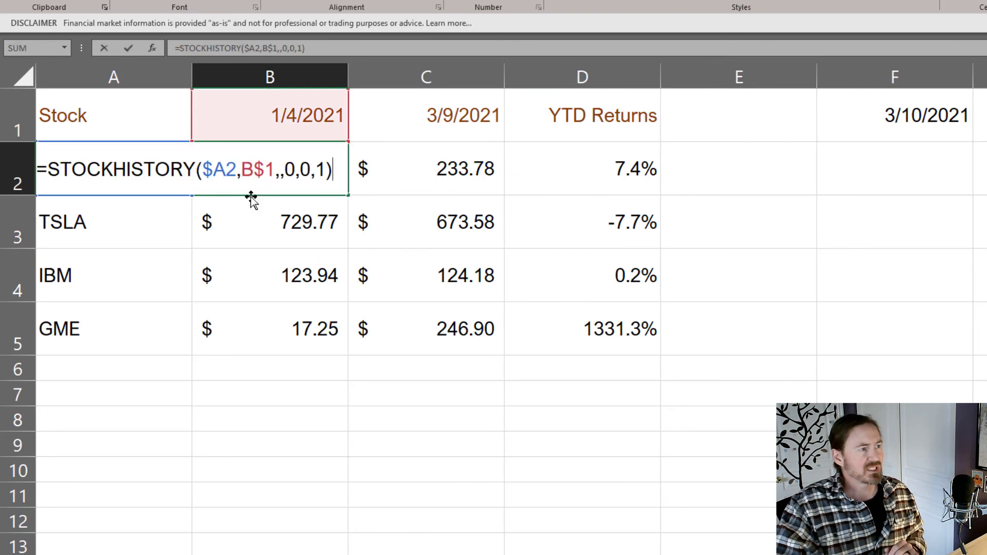